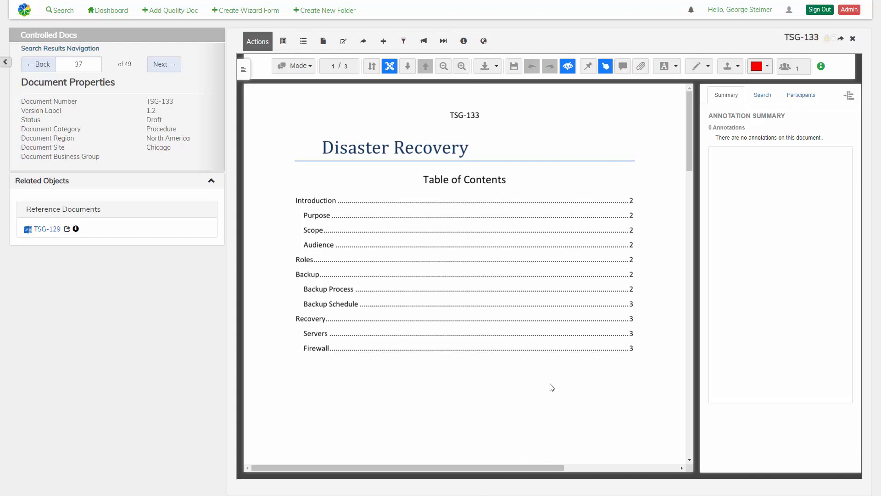
# Review the TSG-133 Disaster Recovery document from its table of contents to the Backup Schedule table and return to the first page
pyautogui.scroll(-1, 553, 388)
pyautogui.scroll(-10, 553, 388)
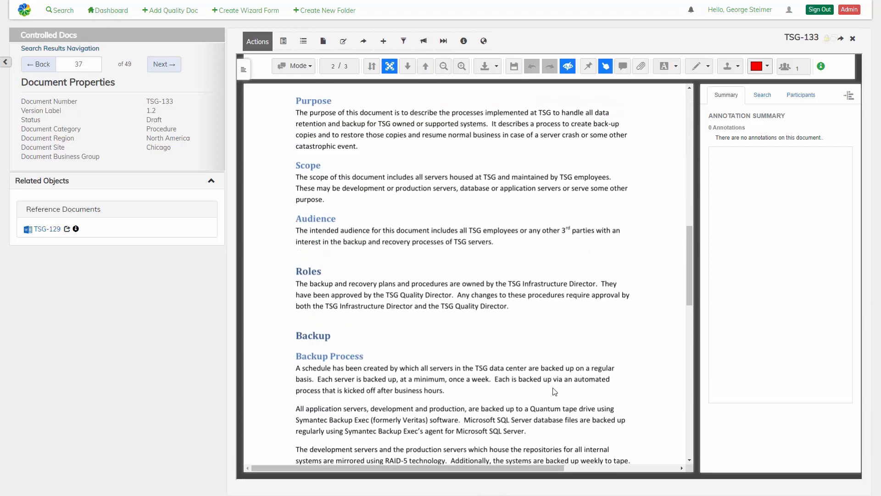
pyautogui.scroll(-10, 480, 390)
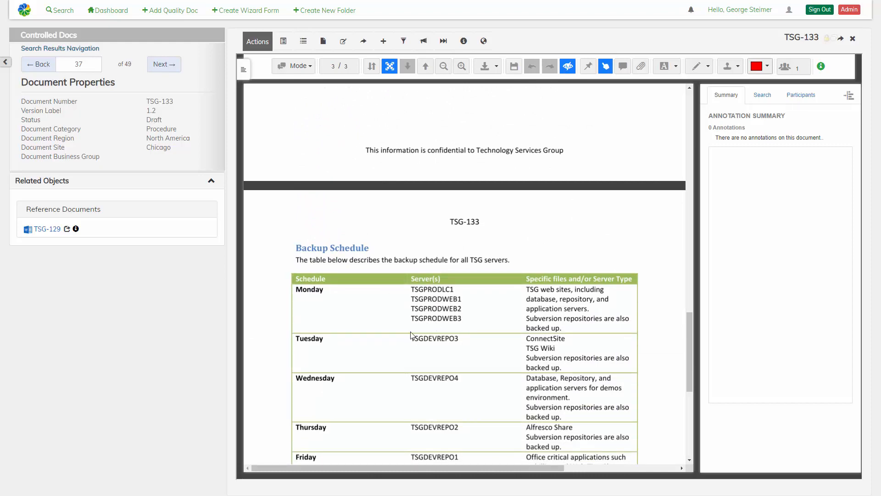
pyautogui.scroll(10, 413, 351)
pyautogui.scroll(5, 413, 353)
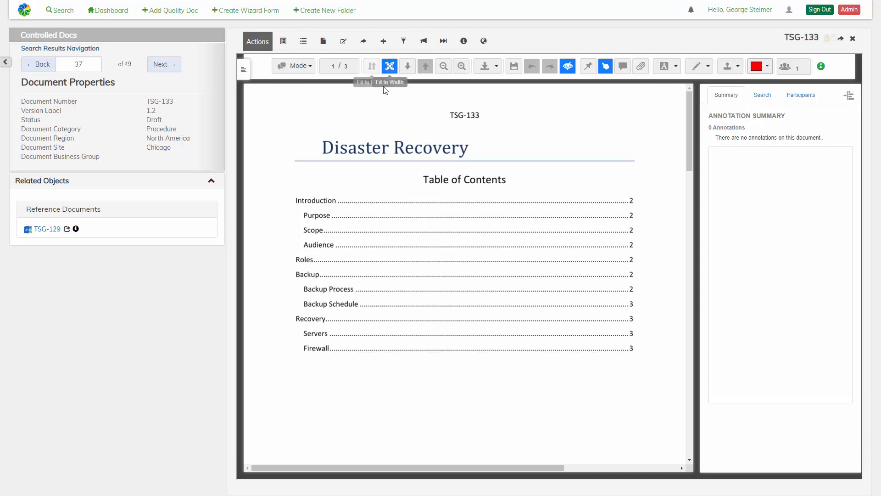
# Create a Change Request wizard form from the TSG-133 document
pyautogui.click(384, 41)
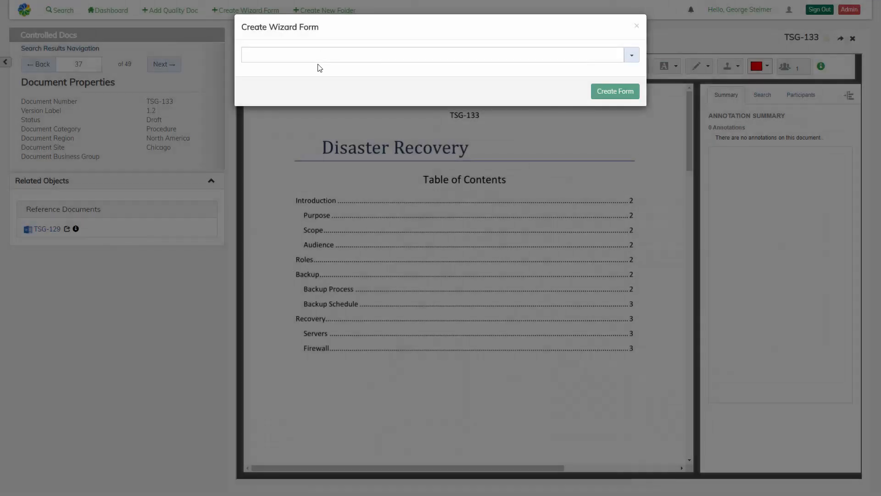
pyautogui.click(326, 61)
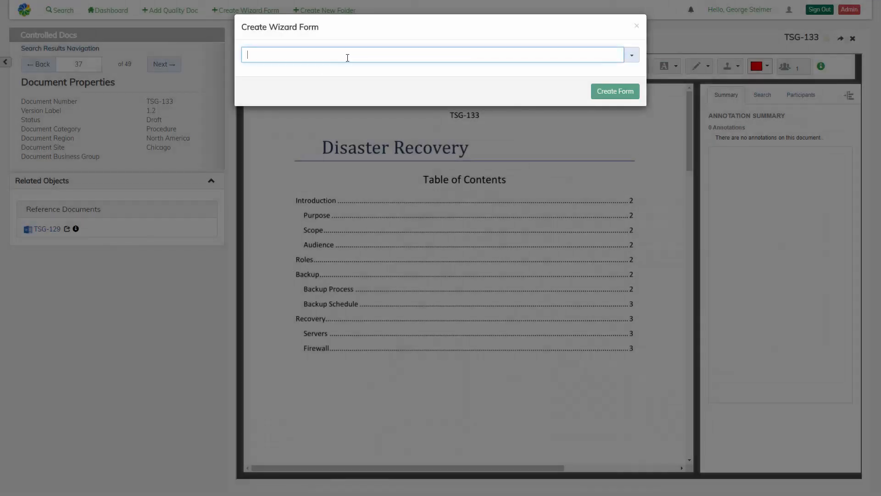
pyautogui.write('Ch')
pyautogui.press('Down')
pyautogui.press('Return')
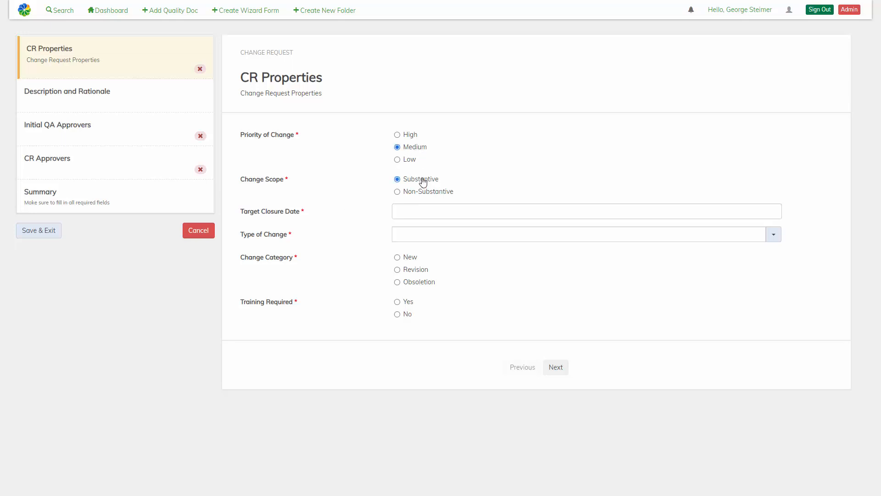
# Set the target closure date to 07-03-2020 and the type of change to Document
pyautogui.click(419, 211)
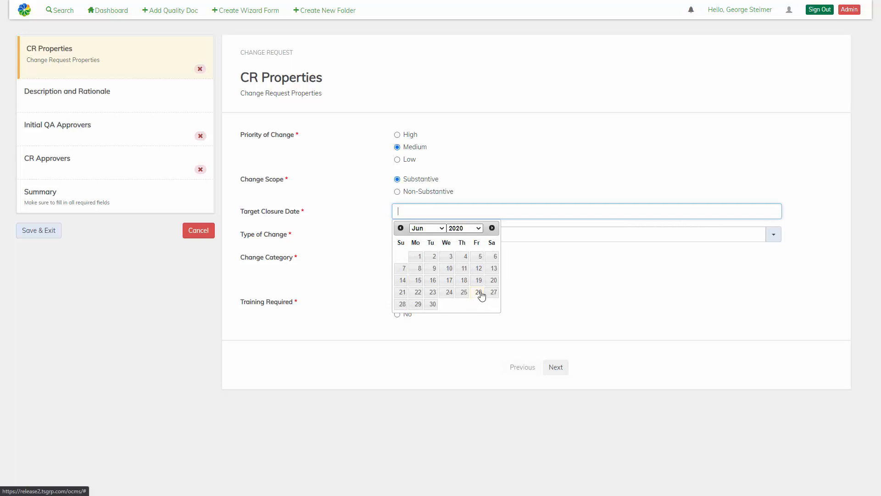
pyautogui.click(492, 228)
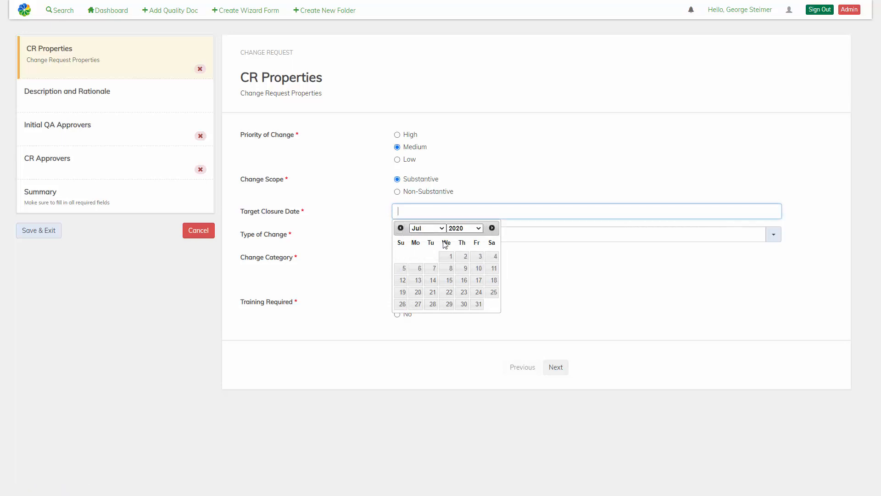
pyautogui.click(479, 258)
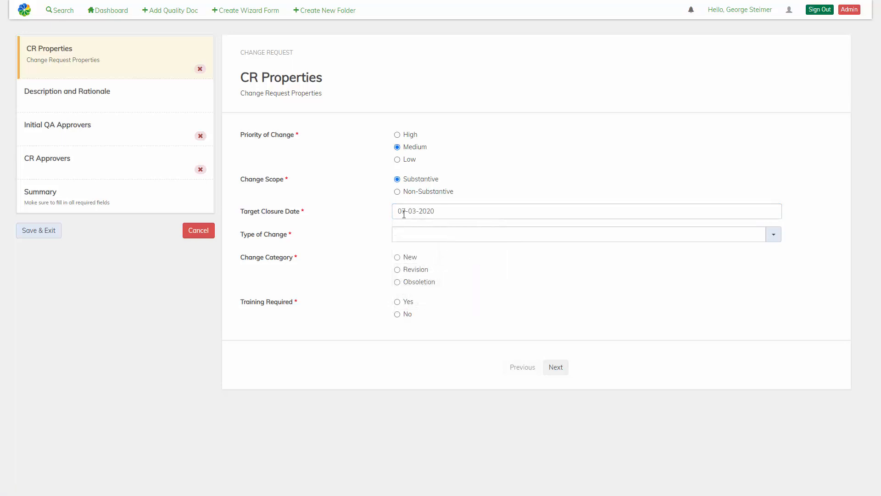
pyautogui.click(455, 237)
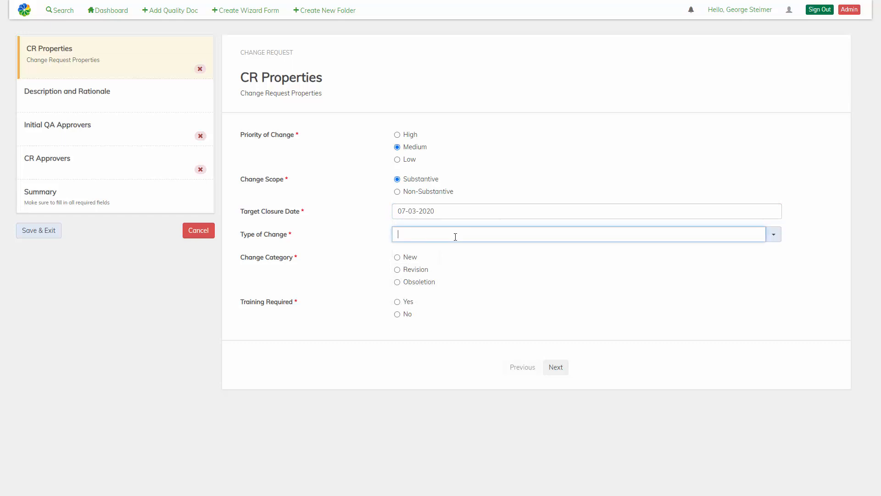
pyautogui.write('Document')
pyautogui.press('Tab')
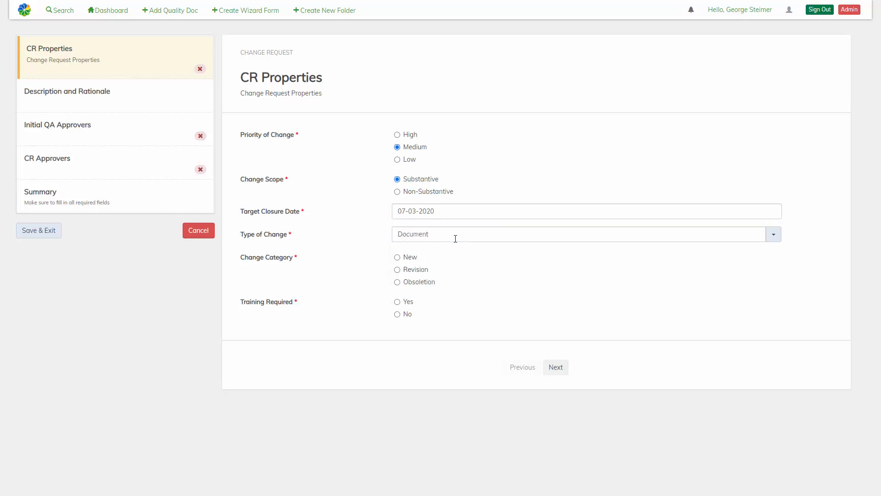
# Set the change category to Revision and training required to Yes, and continue to Description and Rationale
pyautogui.click(416, 271)
pyautogui.click(414, 301)
pyautogui.click(556, 368)
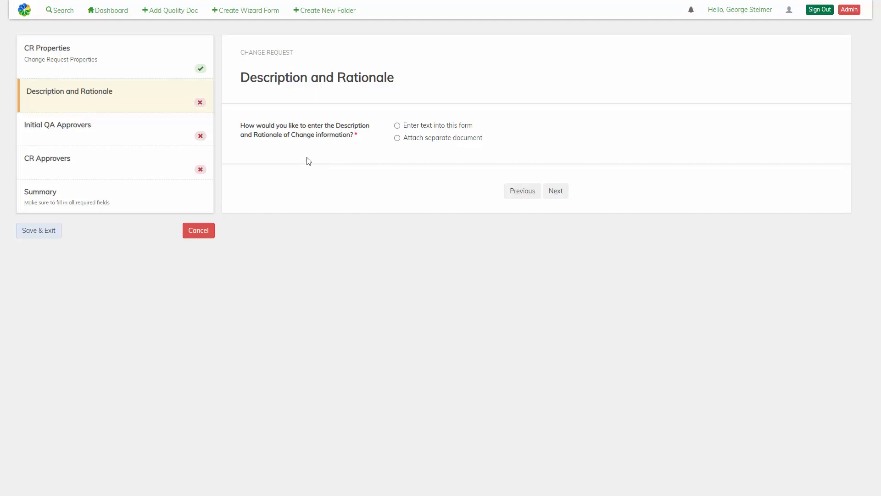
pyautogui.click(420, 139)
pyautogui.click(558, 191)
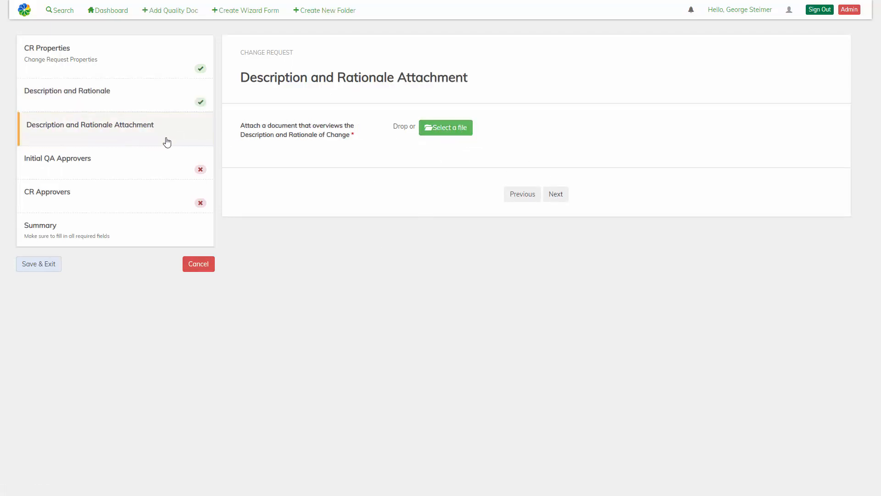
pyautogui.click(172, 110)
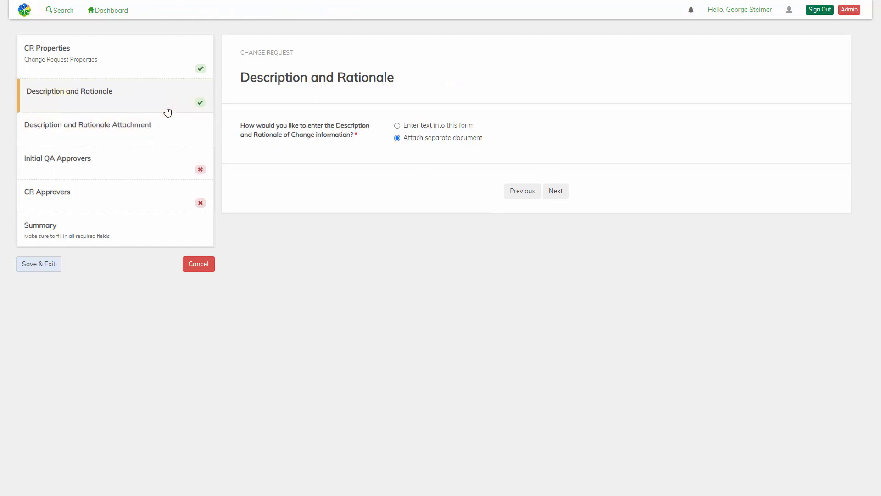
# Choose to enter text into the form and describe the change as "Added TSGDEMOWEB3 to backup schedule procedure. Also added minor wording updates"
pyautogui.click(410, 126)
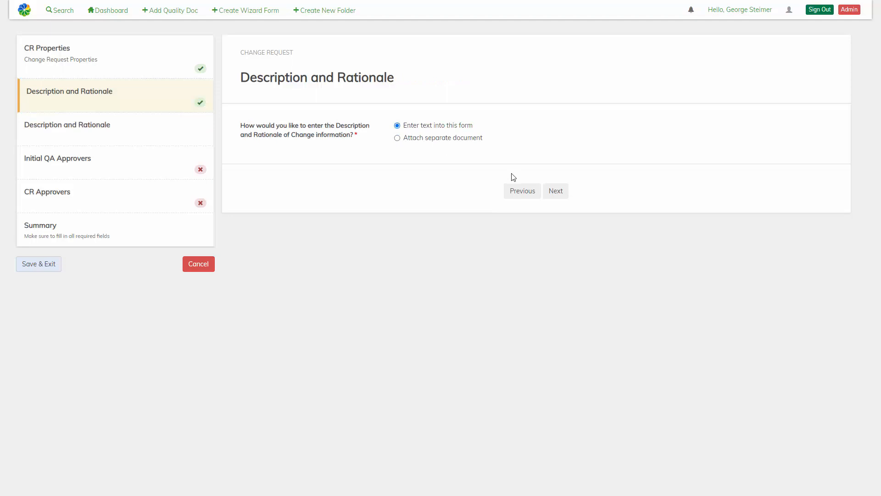
pyautogui.click(554, 192)
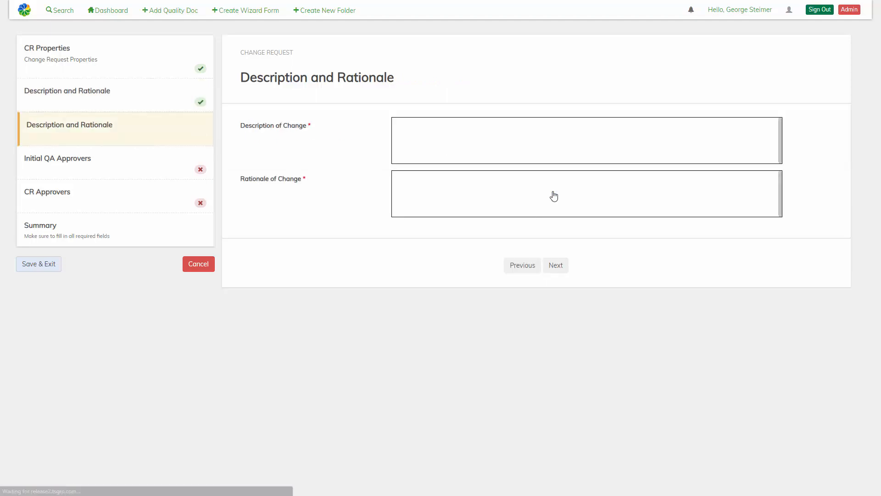
pyautogui.click(443, 147)
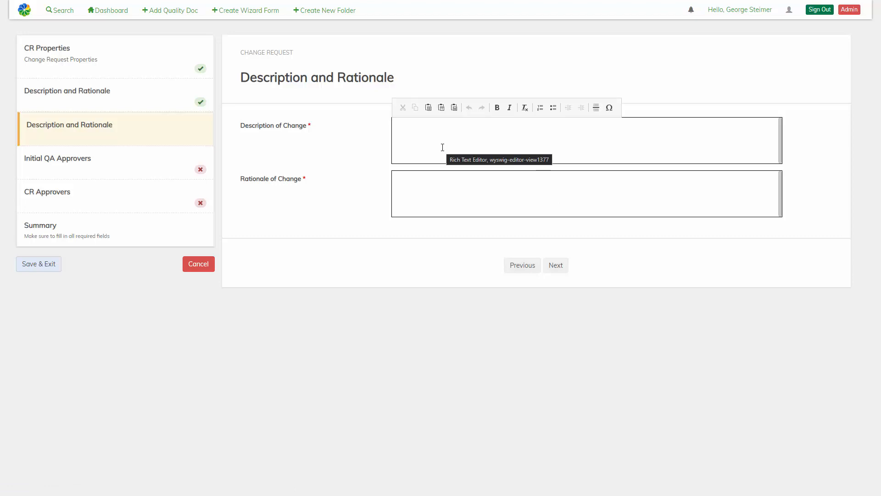
pyautogui.write('Adde')
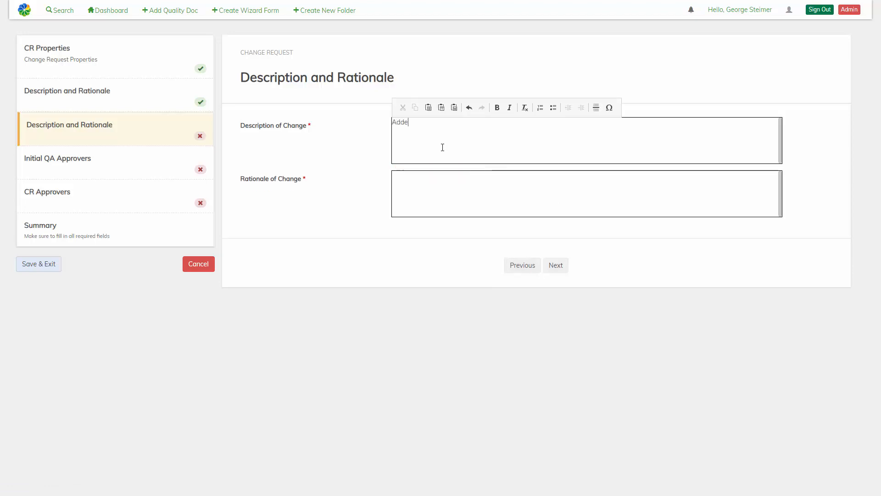
pyautogui.write('d TSGDEMOWEB3 to backup sche')
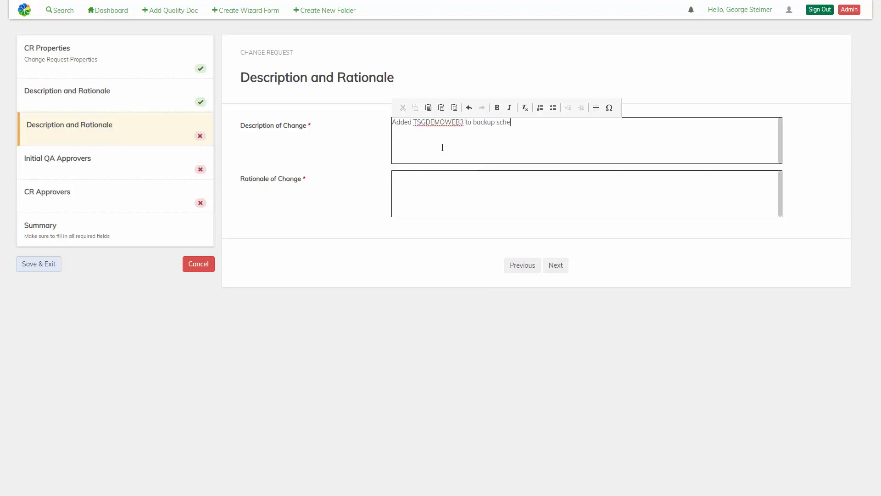
pyautogui.write('dule procedur')
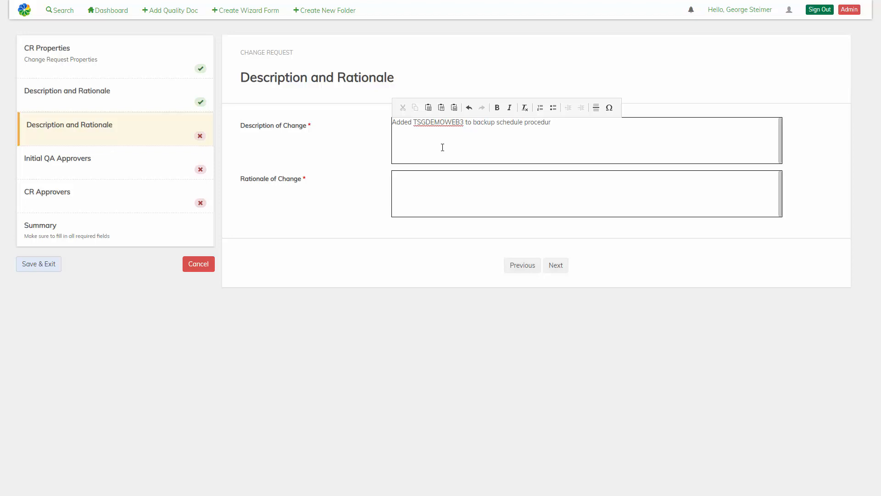
pyautogui.write('e.  Also added minor wording updates')
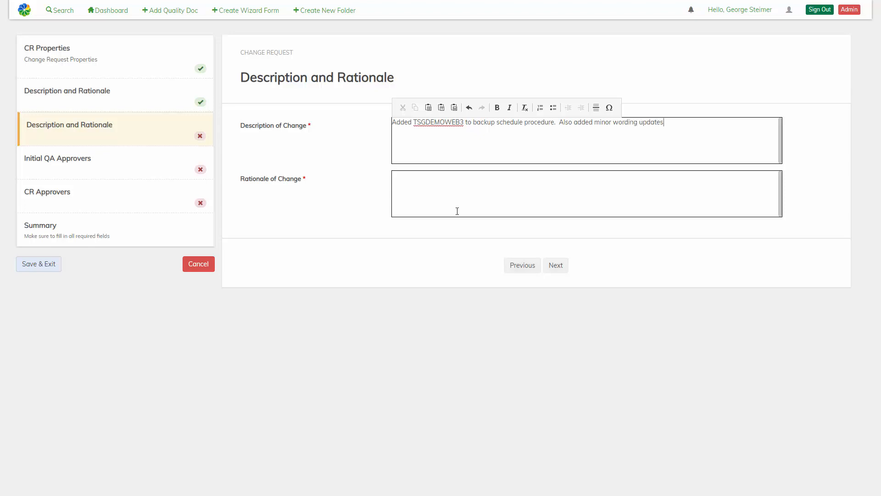
# Enter the rationale "All backup process changes must be approved" and continue to the Initial QA Approvers
pyautogui.click(470, 202)
pyautogui.write('All ')
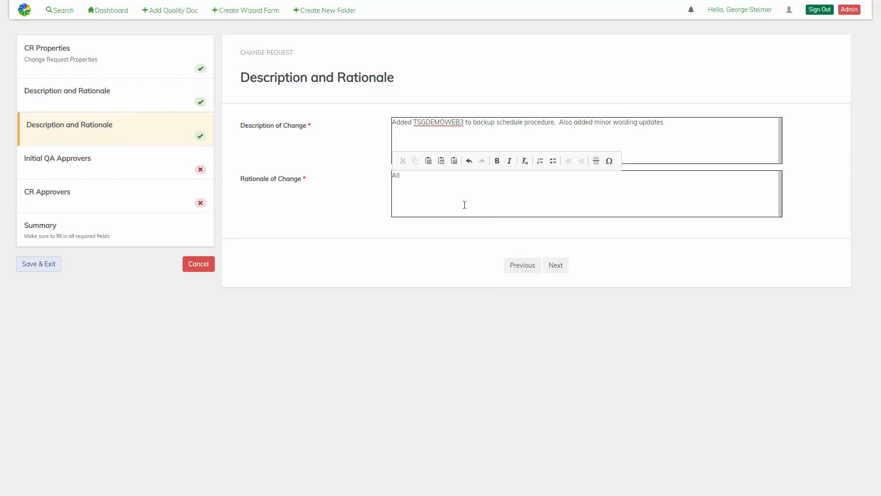
pyautogui.write('backup process changes must be approved')
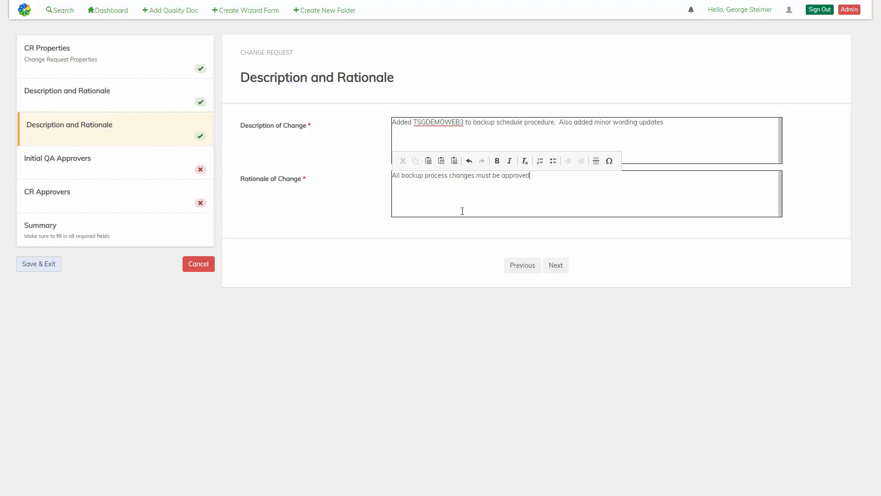
pyautogui.click(556, 266)
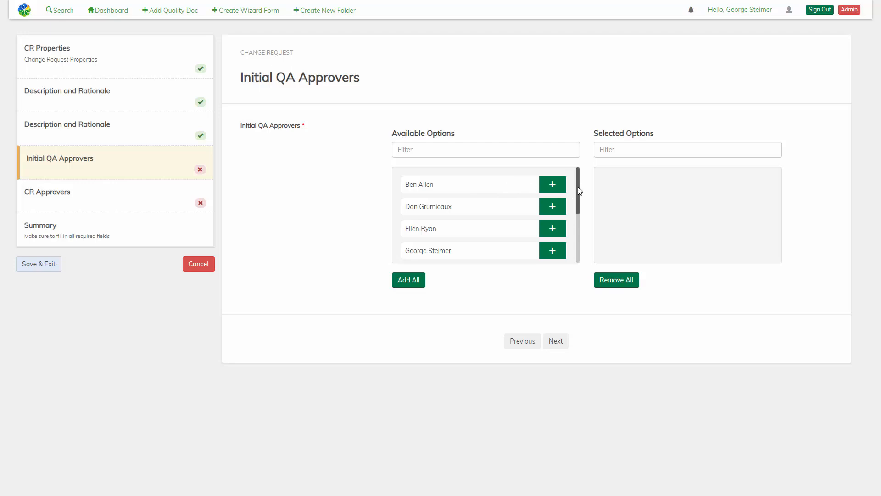
# Filter the available initial QA approvers by first name, add the matching person, and continue to the CR Approvers
pyautogui.scroll(-2, 578, 193)
pyautogui.scroll(2, 578, 193)
pyautogui.click(462, 149)
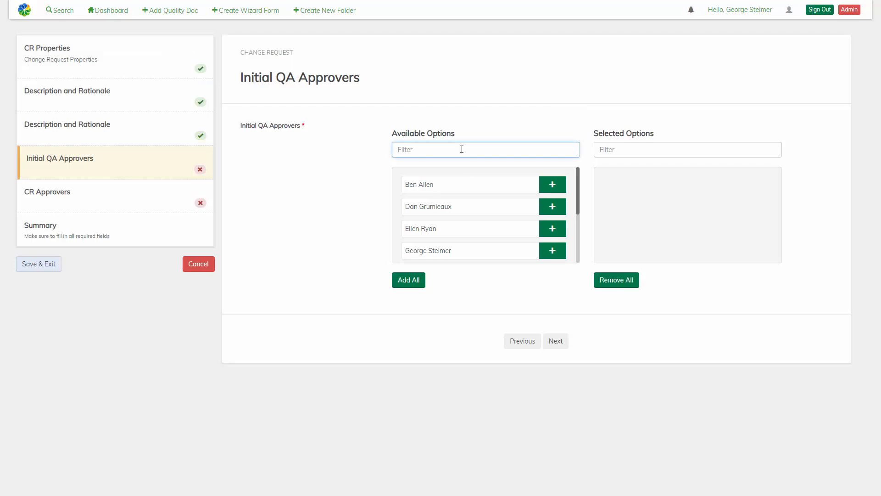
pyautogui.write('Mik')
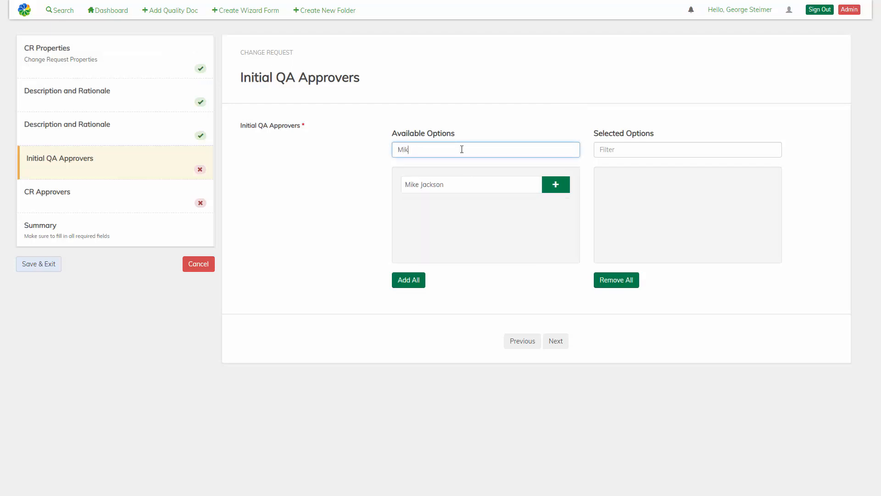
pyautogui.click(556, 186)
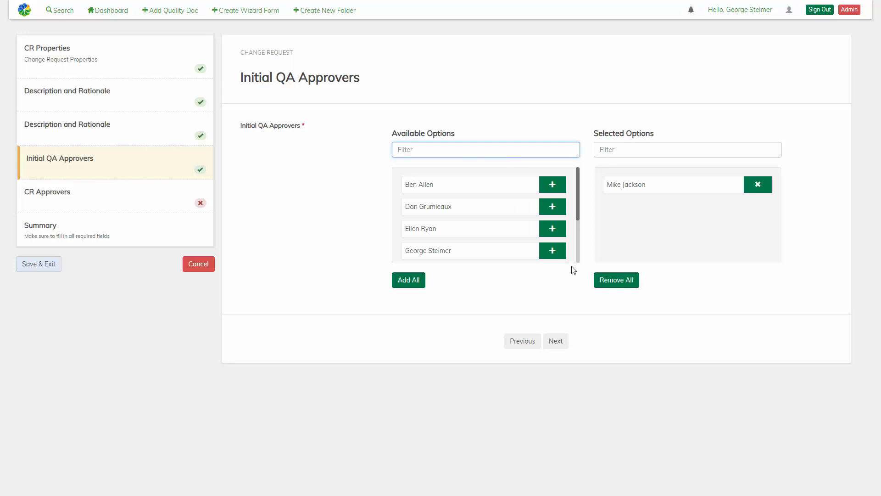
pyautogui.click(557, 340)
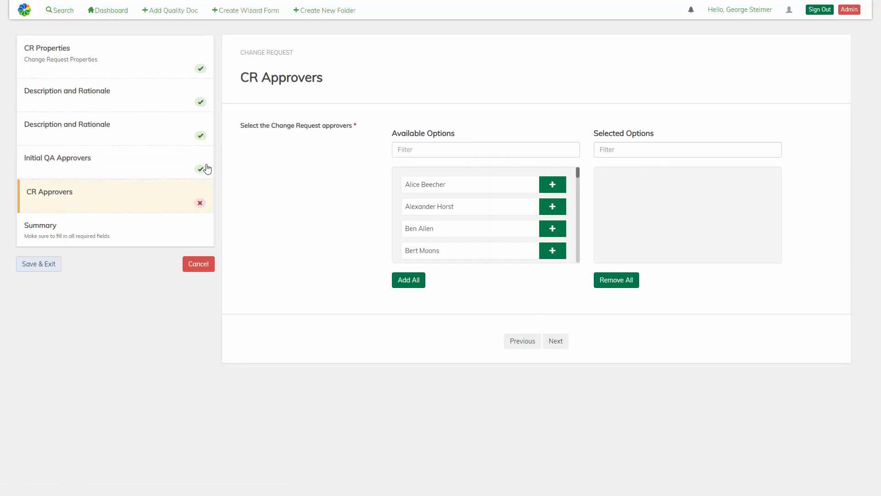
# Add the first listed person and one found by first name as change request approvers, and continue to the summary
pyautogui.click(553, 185)
pyautogui.click(480, 154)
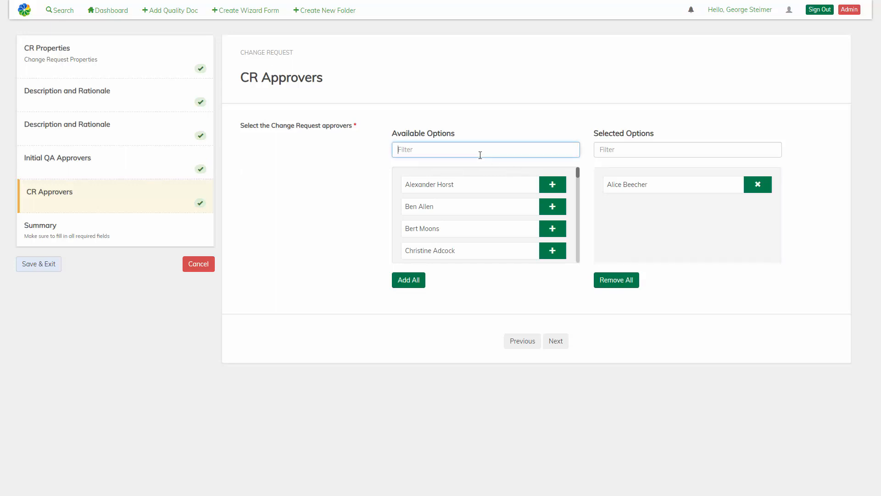
pyautogui.write('Ell')
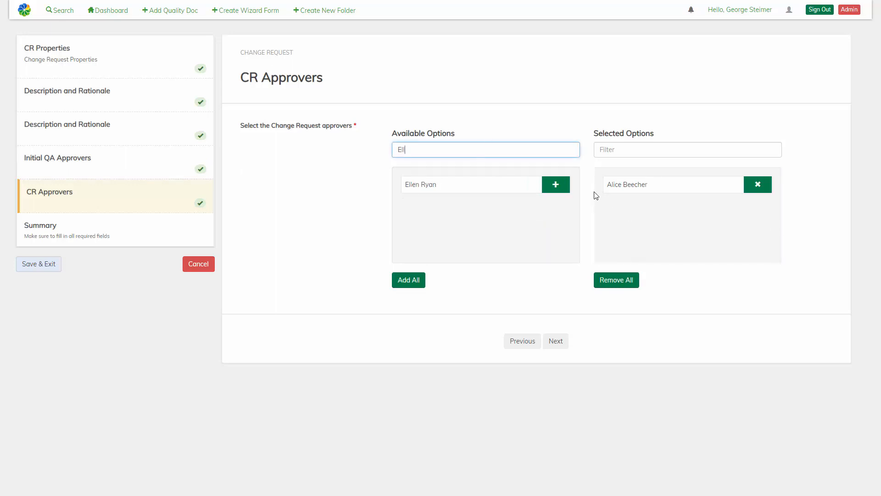
pyautogui.click(556, 185)
pyautogui.click(556, 340)
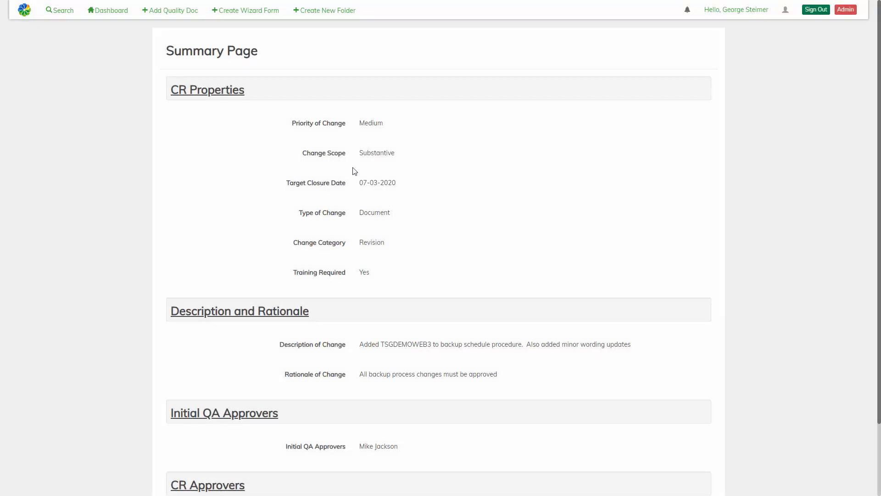
# Change the target closure date in the CR Properties to 07-10-2020 and continue past the summary to the workflow summary
pyautogui.scroll(-2, 343, 216)
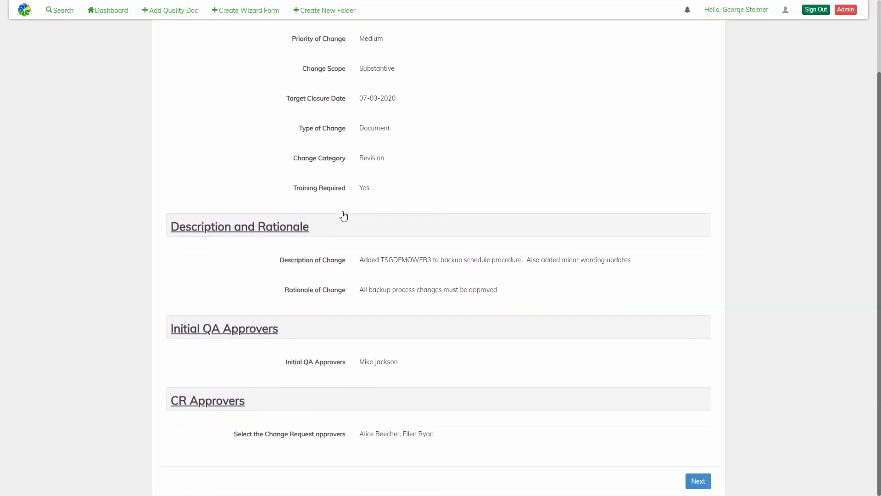
pyautogui.scroll(2, 343, 216)
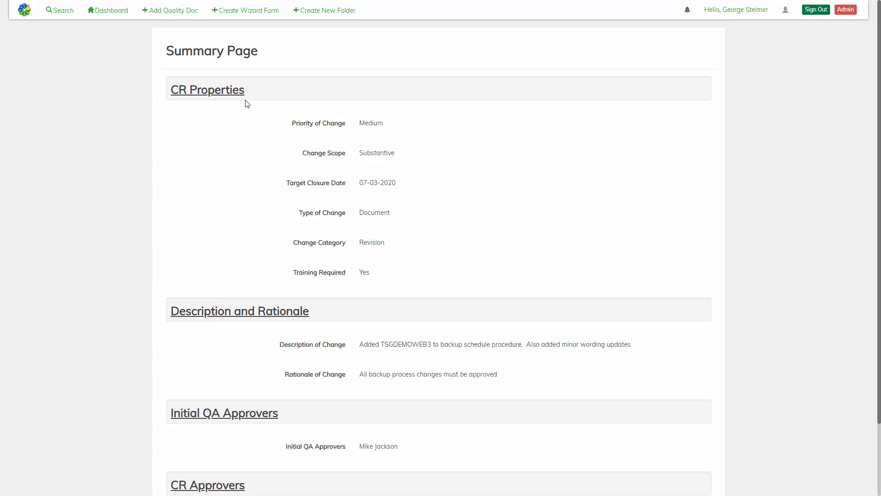
pyautogui.click(222, 94)
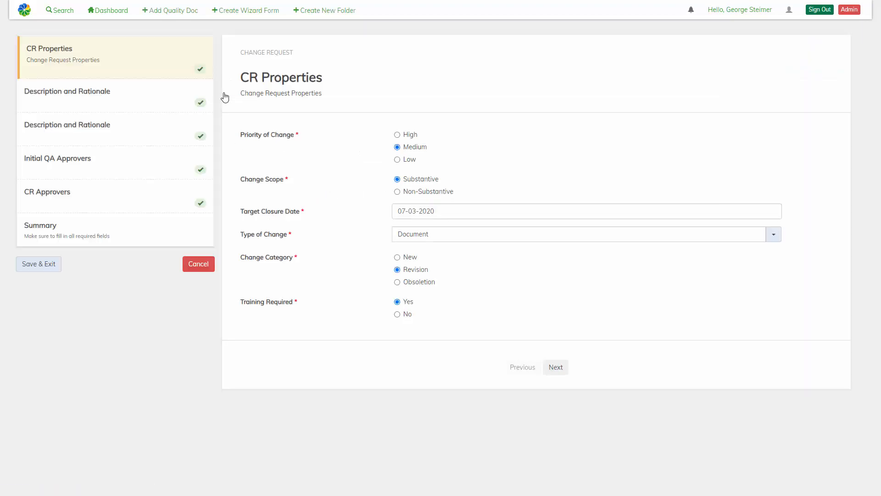
pyautogui.click(439, 210)
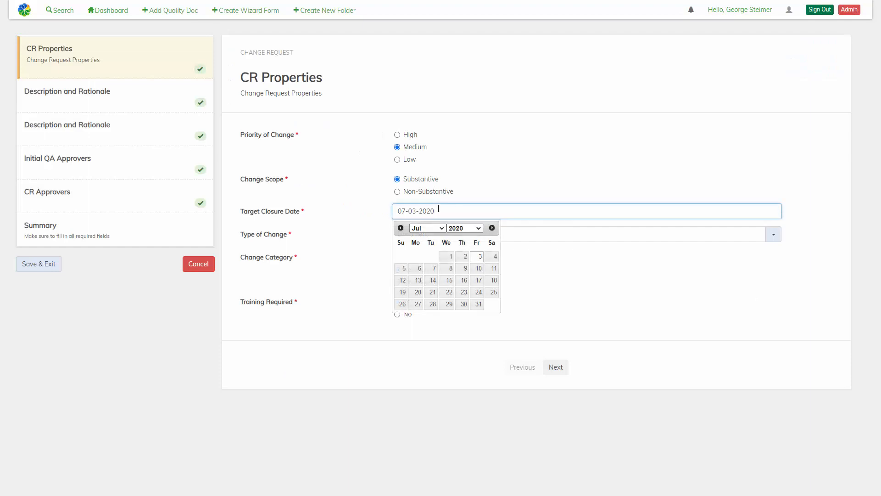
pyautogui.click(478, 271)
pyautogui.click(556, 367)
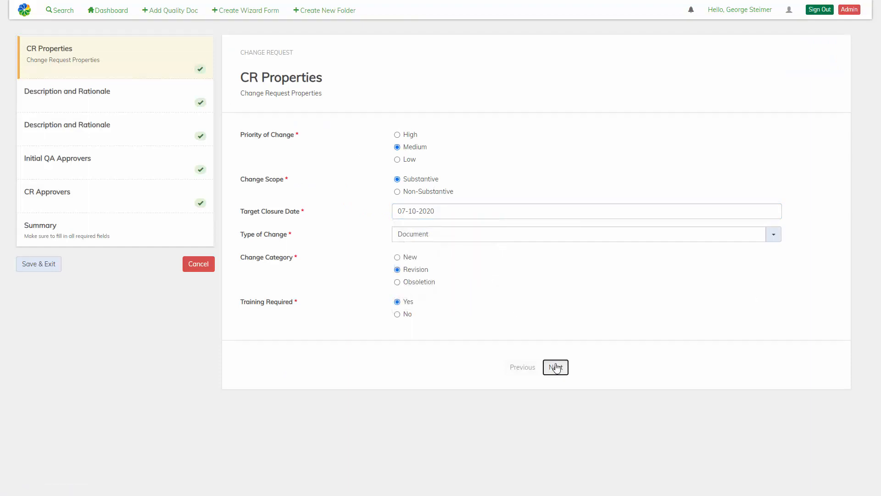
pyautogui.click(145, 222)
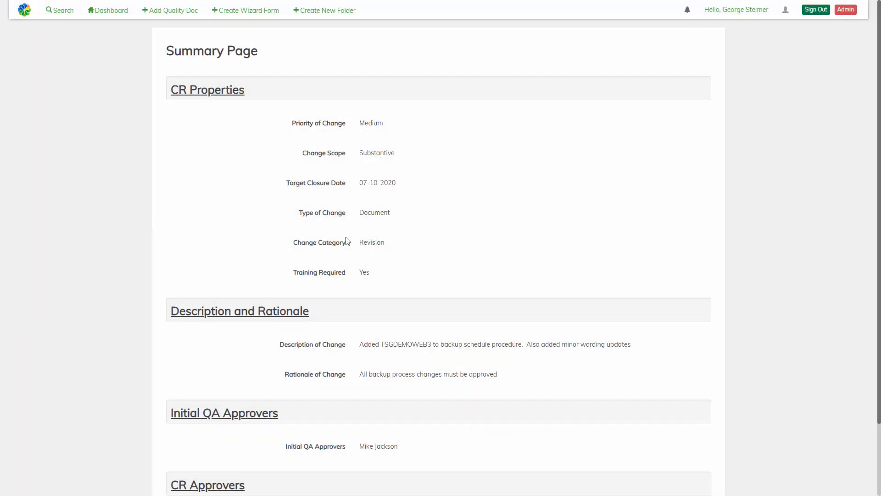
pyautogui.scroll(-2, 349, 241)
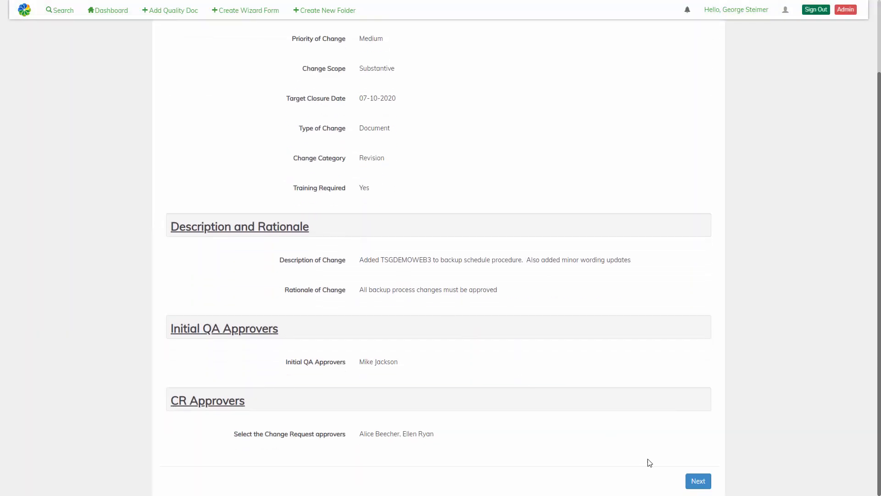
pyautogui.click(697, 482)
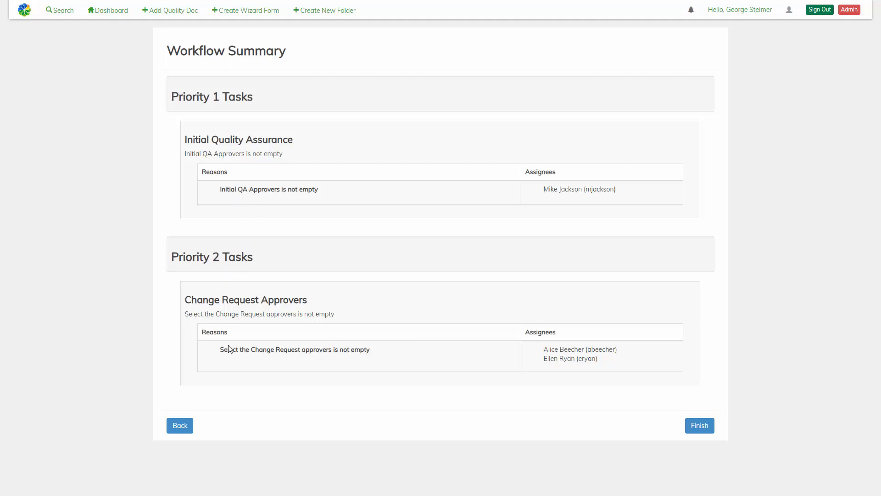
# Go back to the CR Approvers section, remove the second selected approver, and return to the summary
pyautogui.click(186, 425)
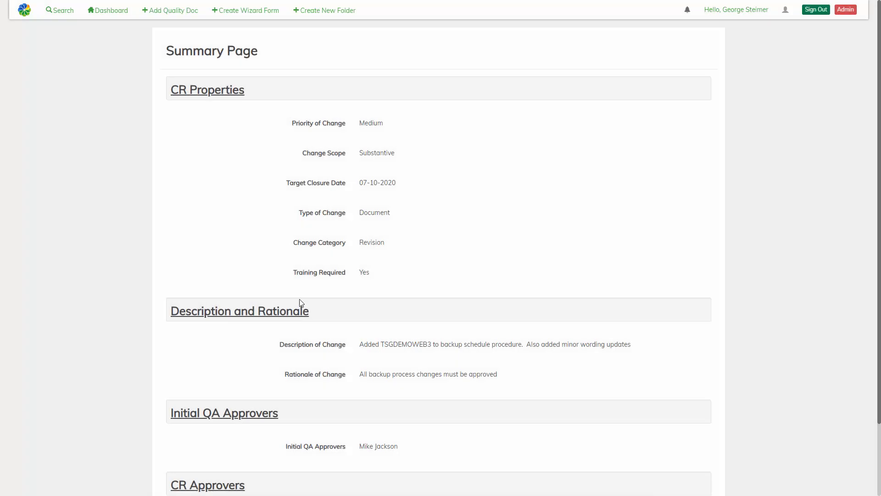
pyautogui.scroll(-2, 227, 339)
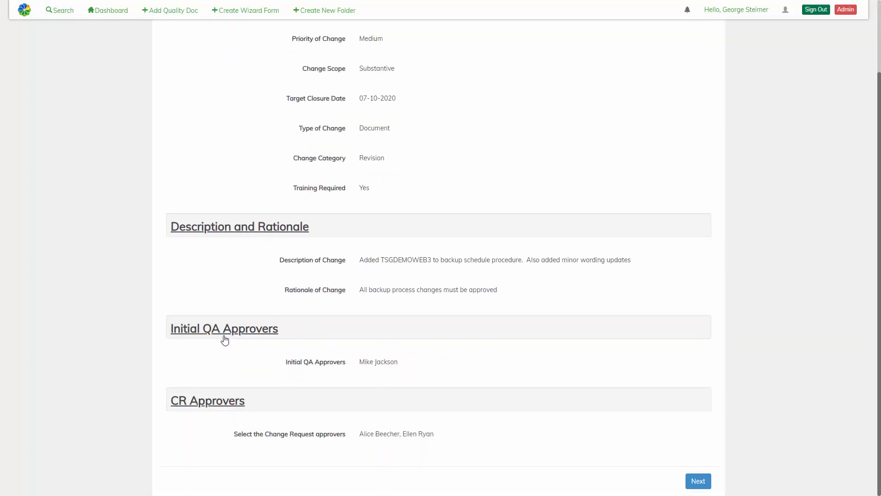
pyautogui.click(228, 402)
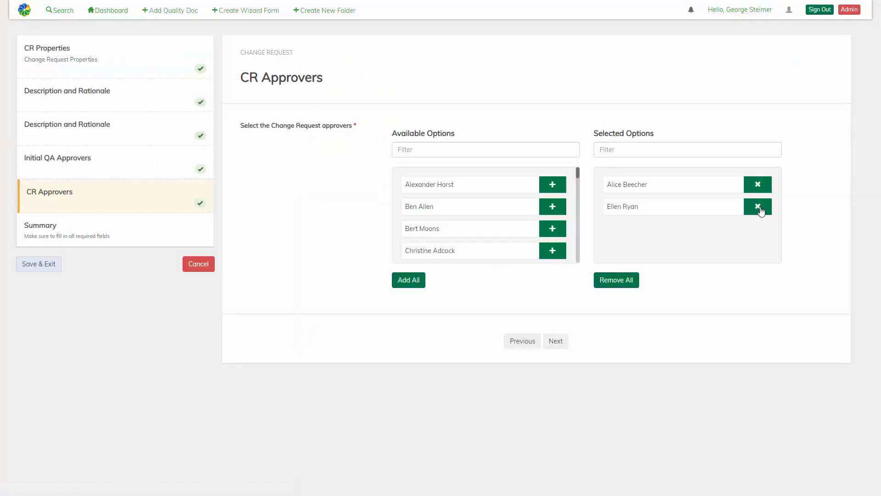
pyautogui.click(758, 208)
pyautogui.click(176, 240)
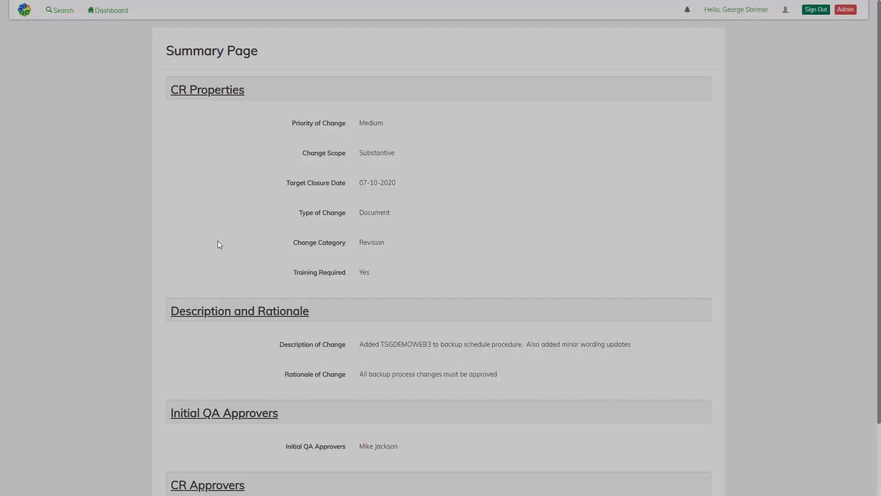
# Continue from the summary to the workflow summary and finish the change request form
pyautogui.scroll(-2, 337, 341)
pyautogui.click(690, 482)
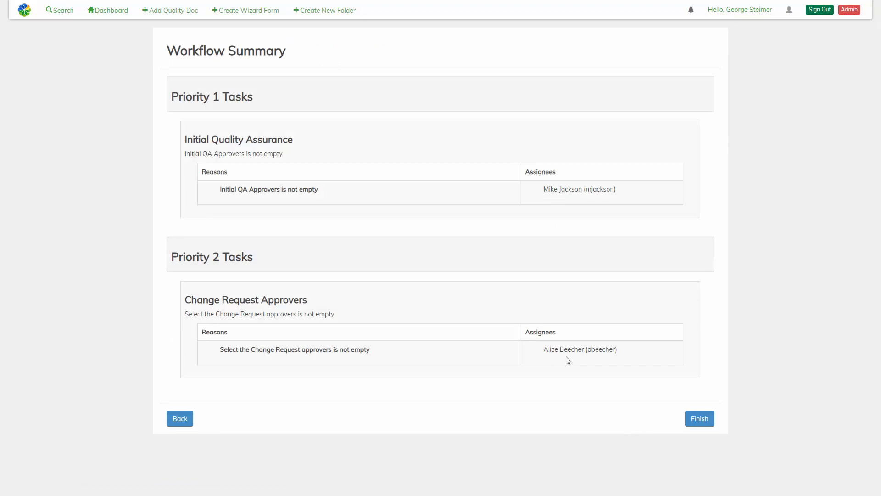
pyautogui.click(695, 420)
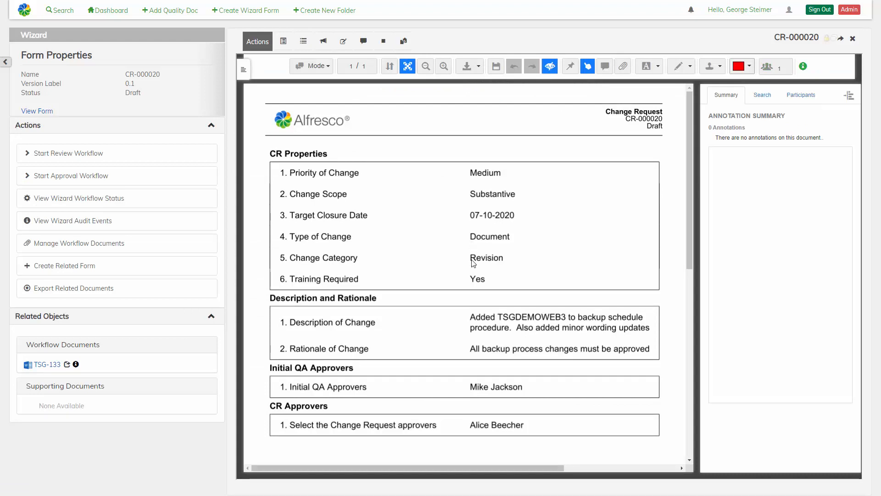
# Look over the finished change request, open its linked workflow document TSG-133, and return to the related CR form
pyautogui.scroll(-1, 462, 261)
pyautogui.scroll(1, 463, 261)
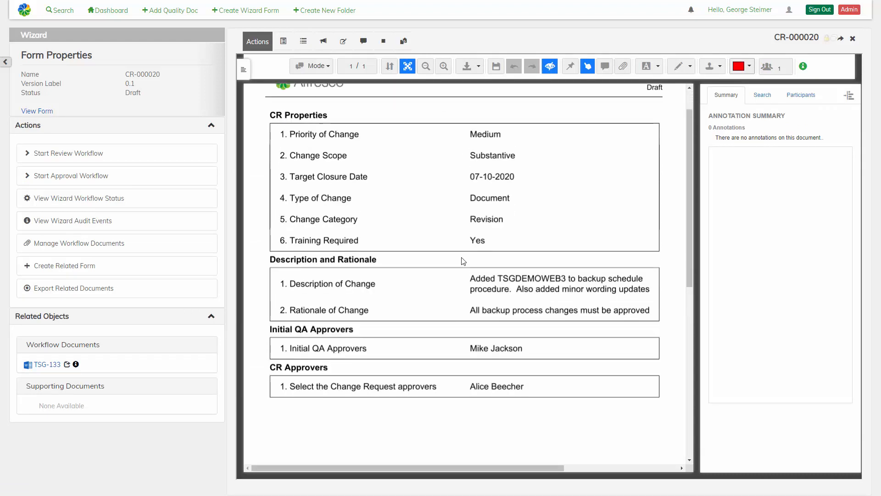
pyautogui.click(51, 367)
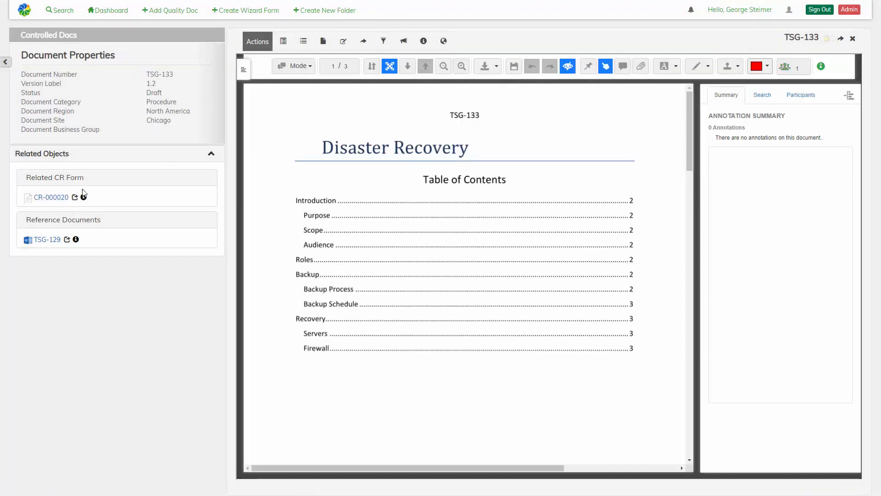
pyautogui.click(59, 200)
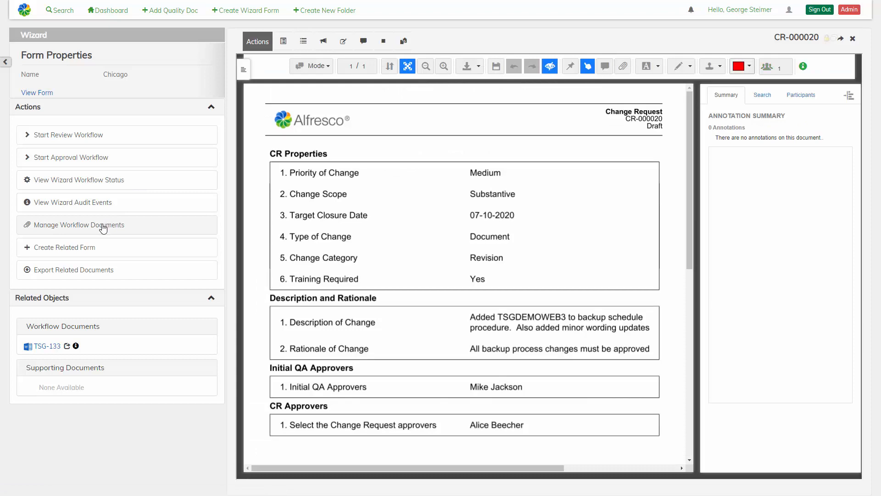
# Search the controlled documents for TSG-126 and attach its version 1.2 to the change request's workflow documents
pyautogui.click(98, 227)
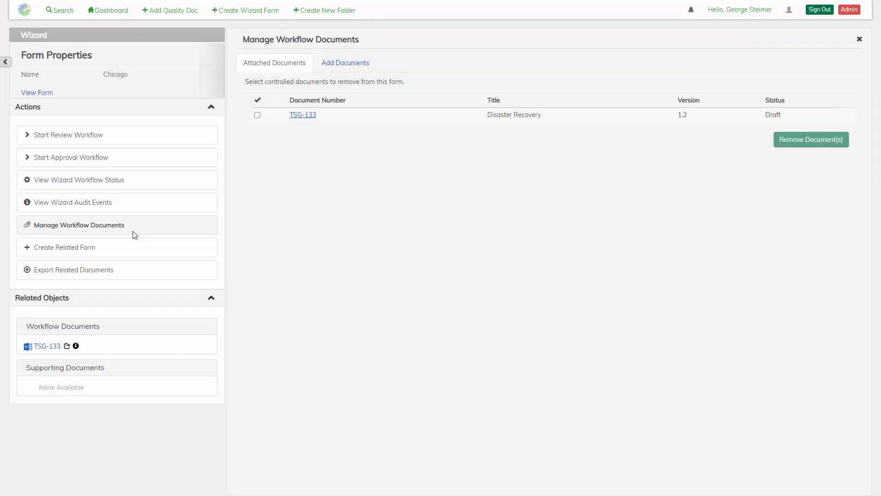
pyautogui.click(345, 69)
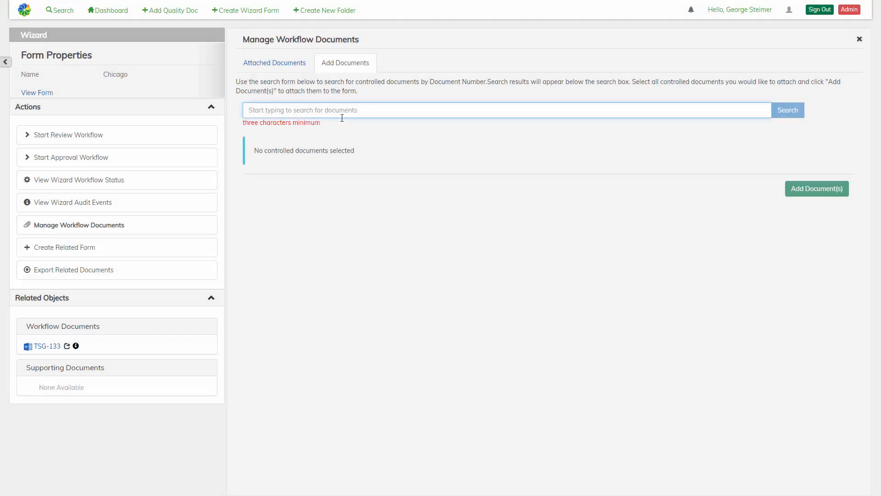
pyautogui.write('TSG-126')
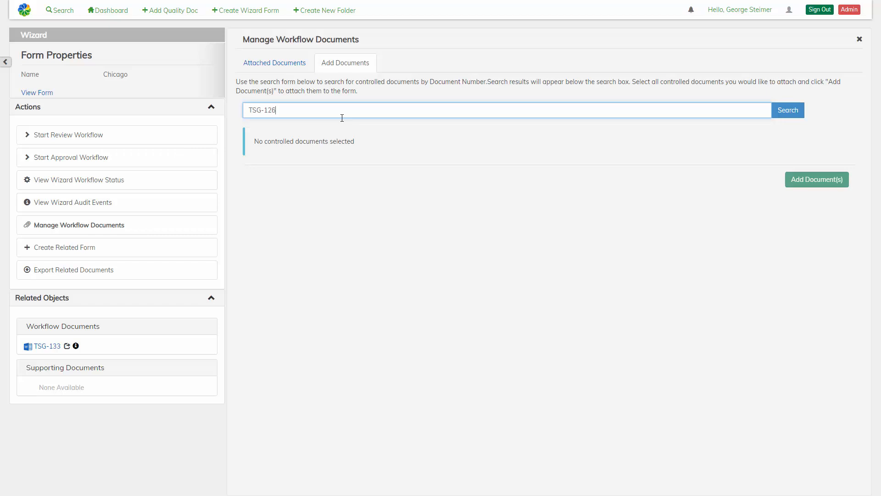
pyautogui.click(794, 112)
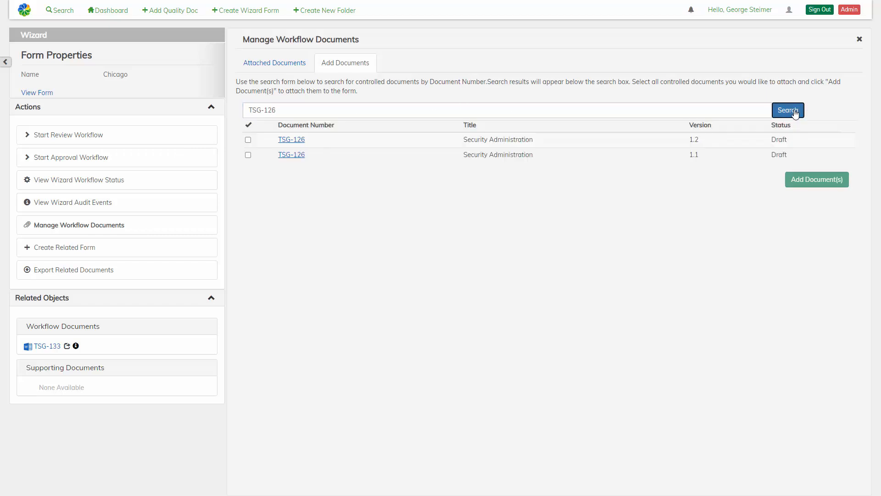
pyautogui.click(248, 140)
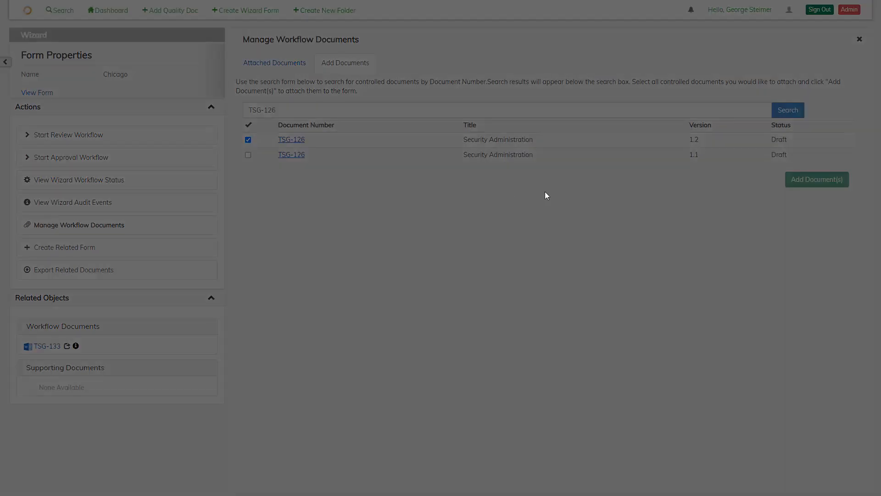
pyautogui.click(811, 182)
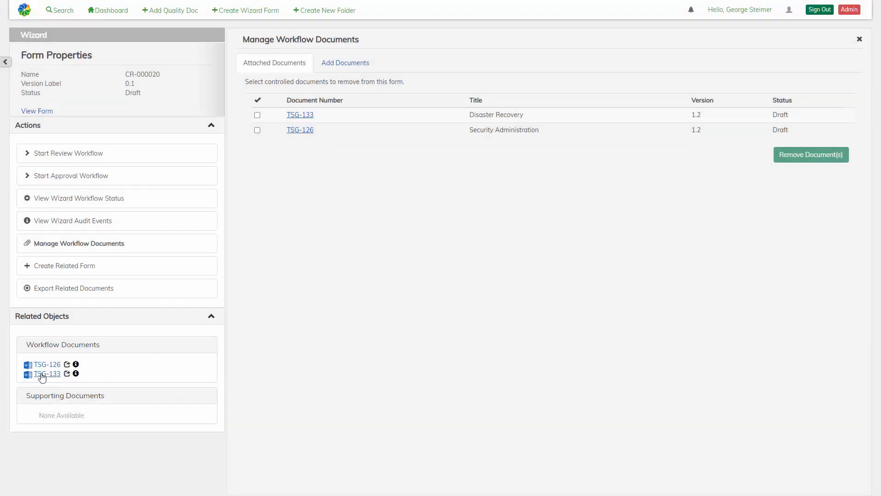
# Remove TSG-126 from the change request's attached workflow documents and reopen the form view
pyautogui.click(258, 130)
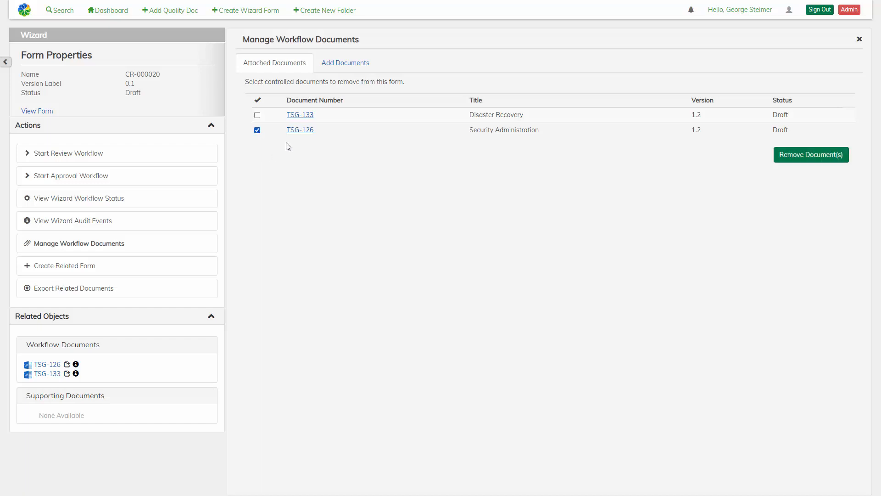
pyautogui.click(807, 164)
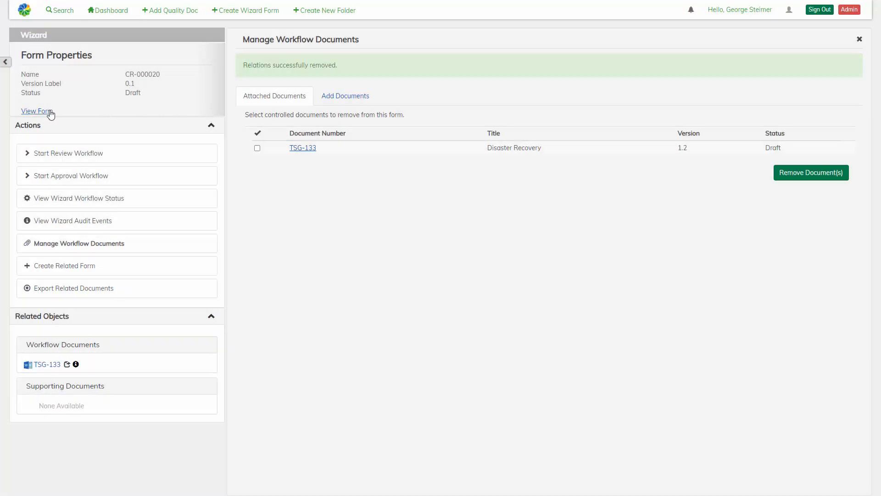
pyautogui.click(51, 112)
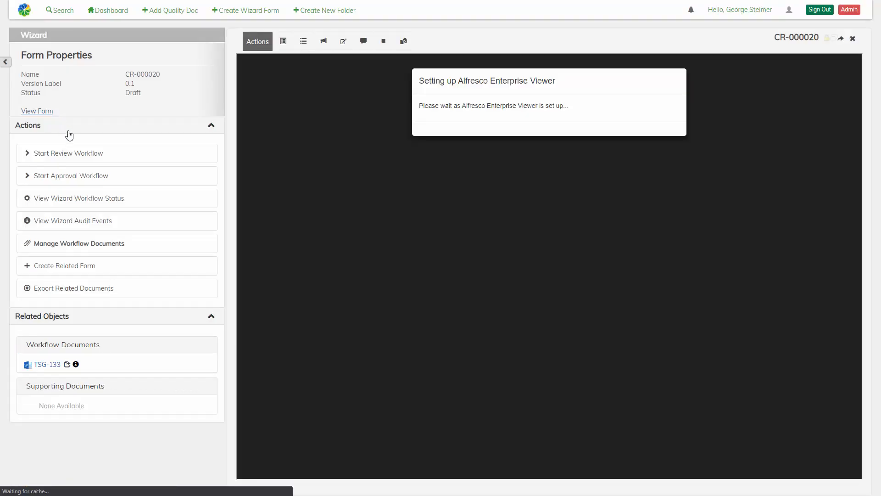